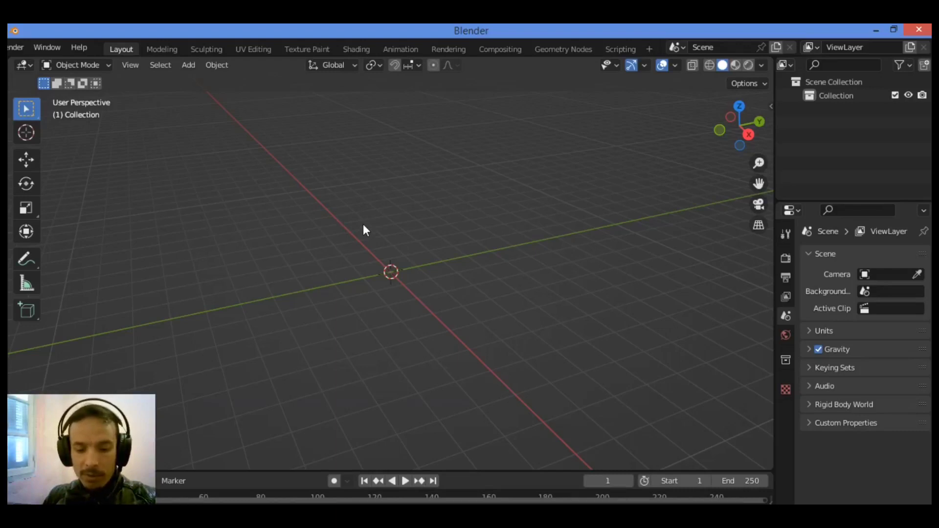
Step: Add a UV sphere at the origin
key(shift+a)
mouse_move(363, 223)
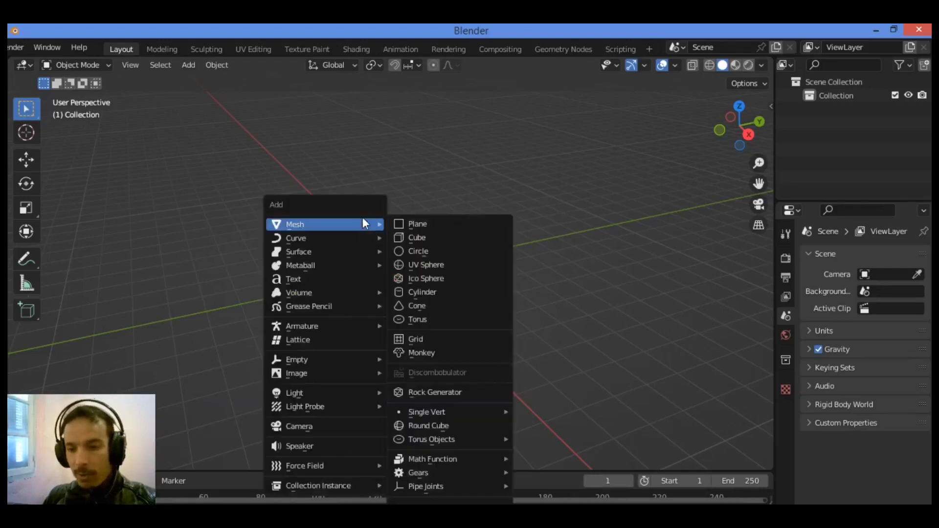
click(439, 265)
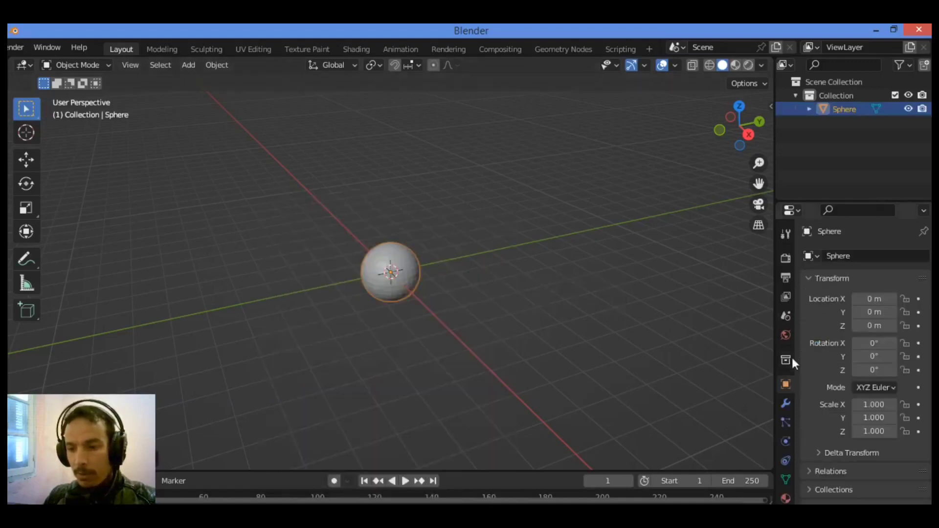
Step: Give the sphere a Subdivision Surface modifier at viewport level 2 and shade it smooth
click(786, 404)
click(855, 257)
scroll(691, 433, down, 4)
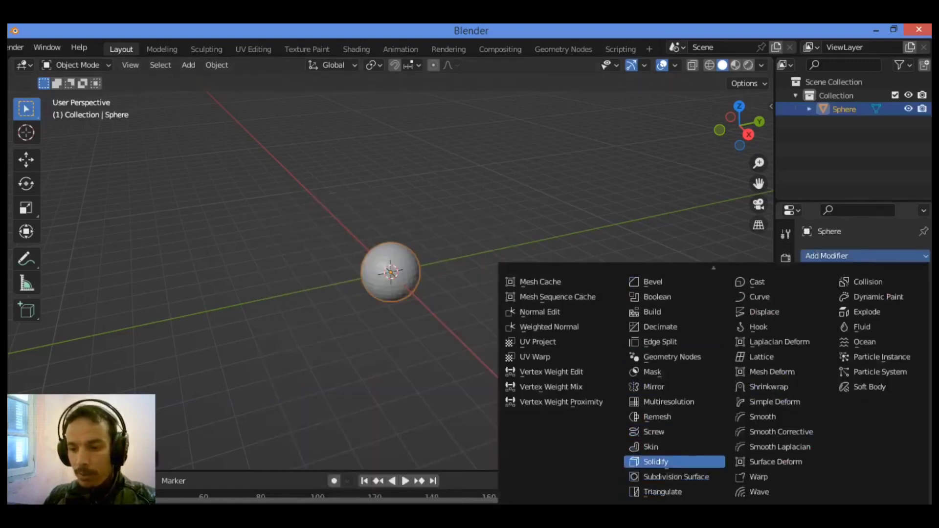
click(694, 439)
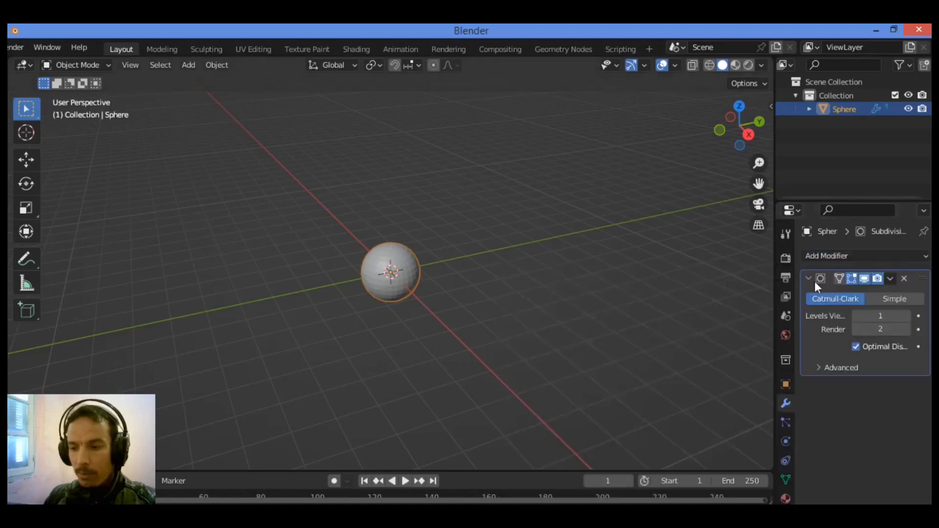
click(906, 316)
right_click(377, 252)
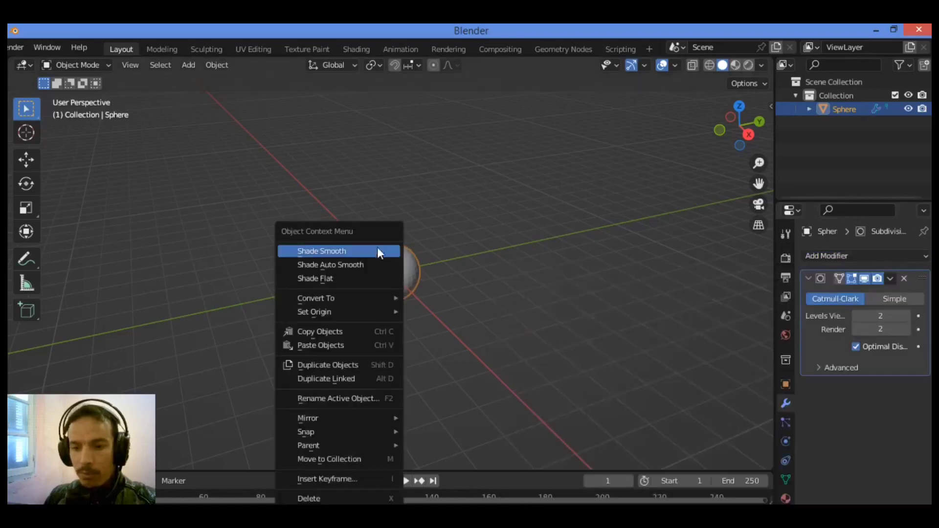
click(368, 251)
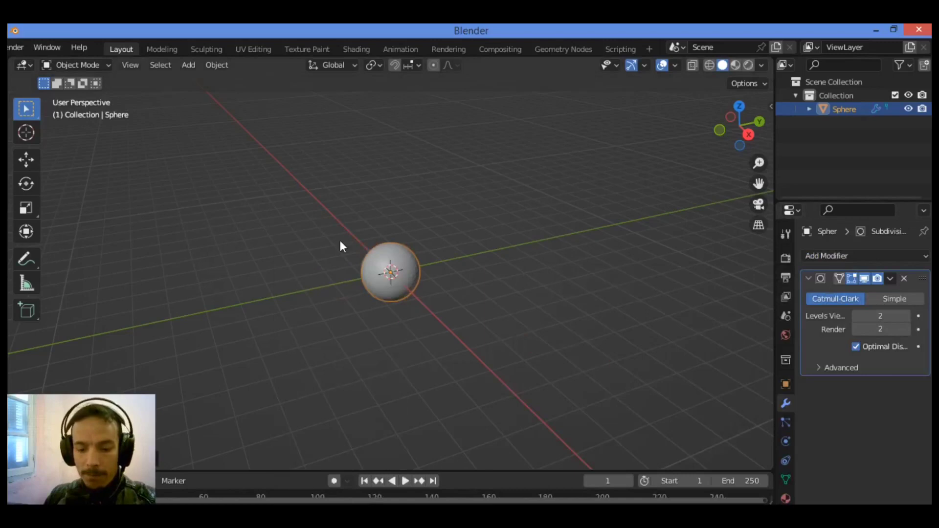
Step: In front orthographic view, raise the sphere along Z and center it on screen
key(KP_1)
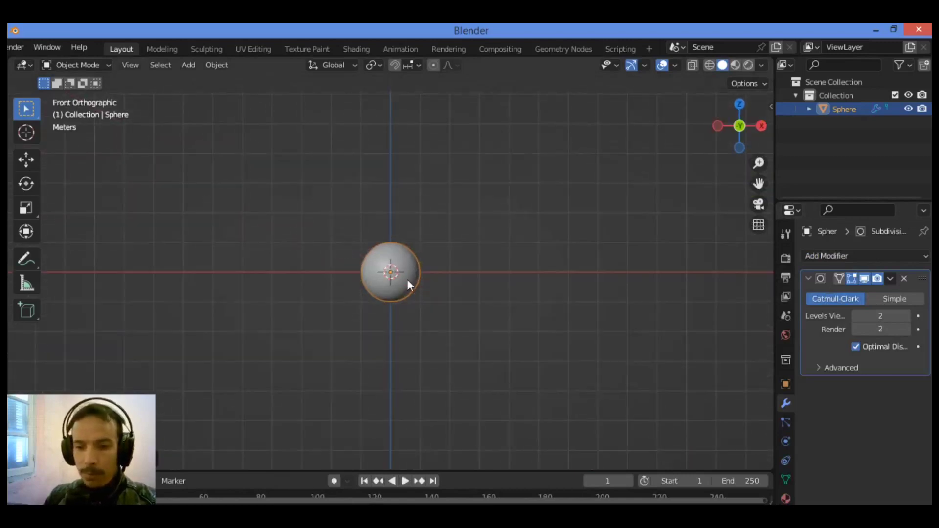
key(g)
key(z)
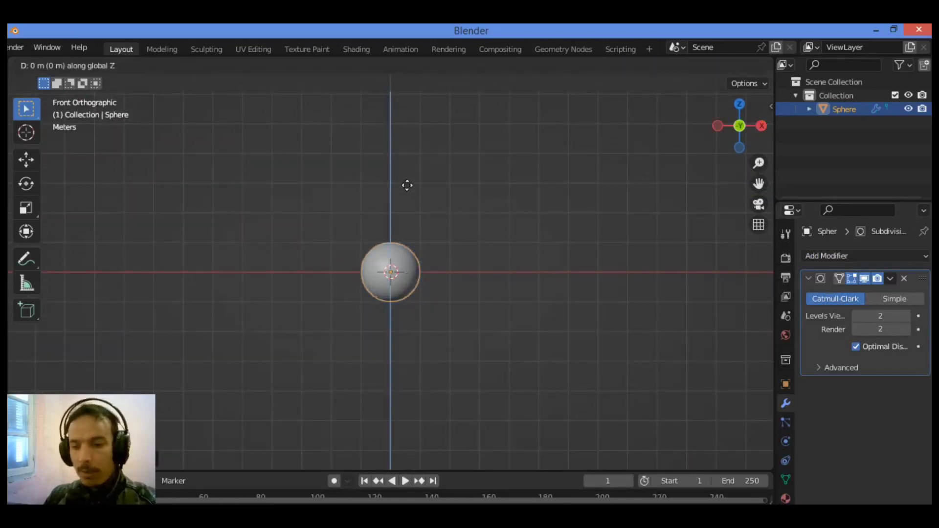
click(399, 93)
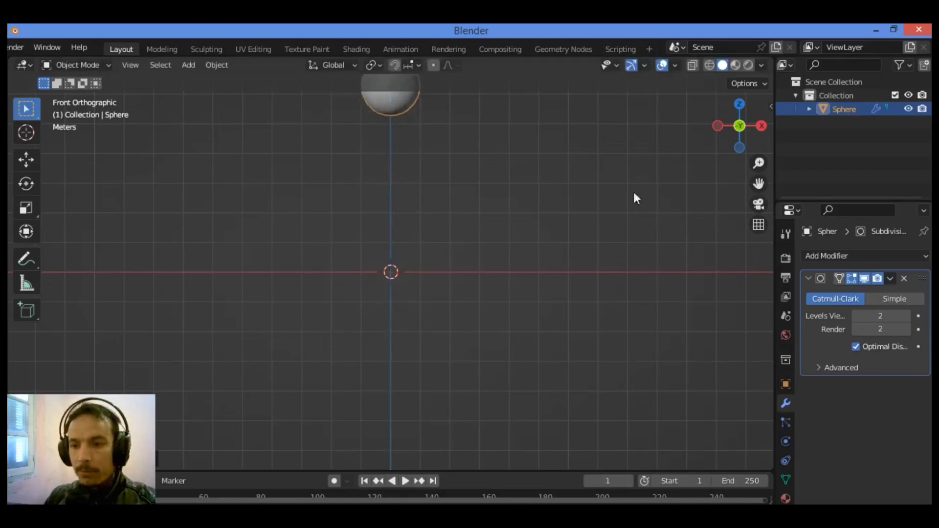
drag(758, 184, 484, 185)
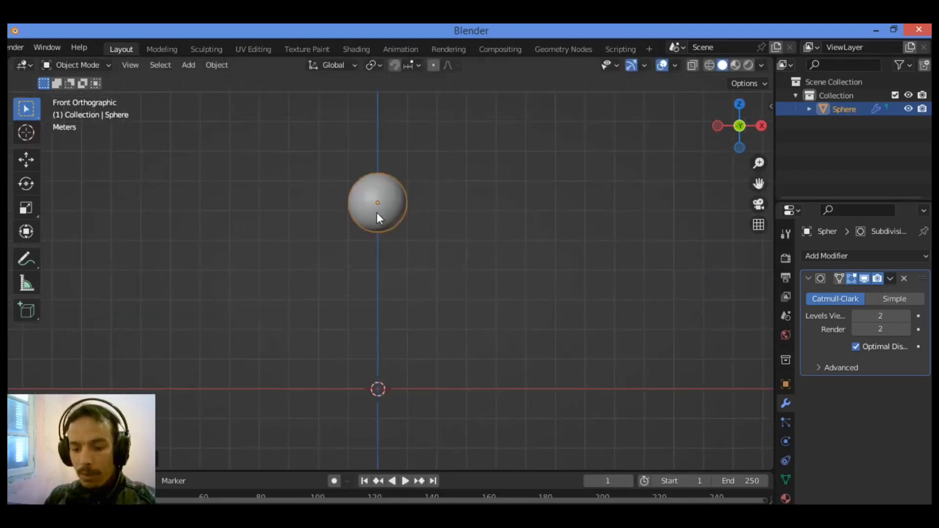
Step: Raise the sphere further along Z, shrink it slightly, then deselect it
key(g)
key(z)
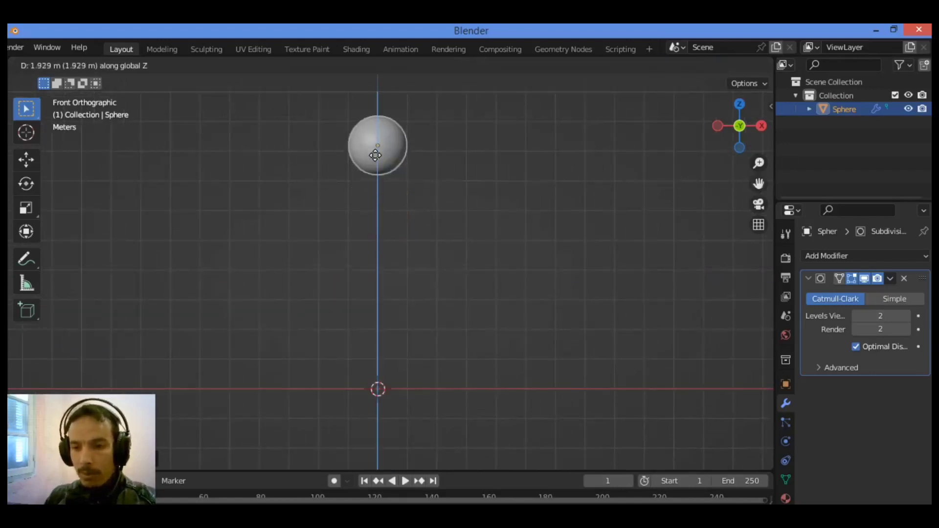
click(378, 162)
key(s)
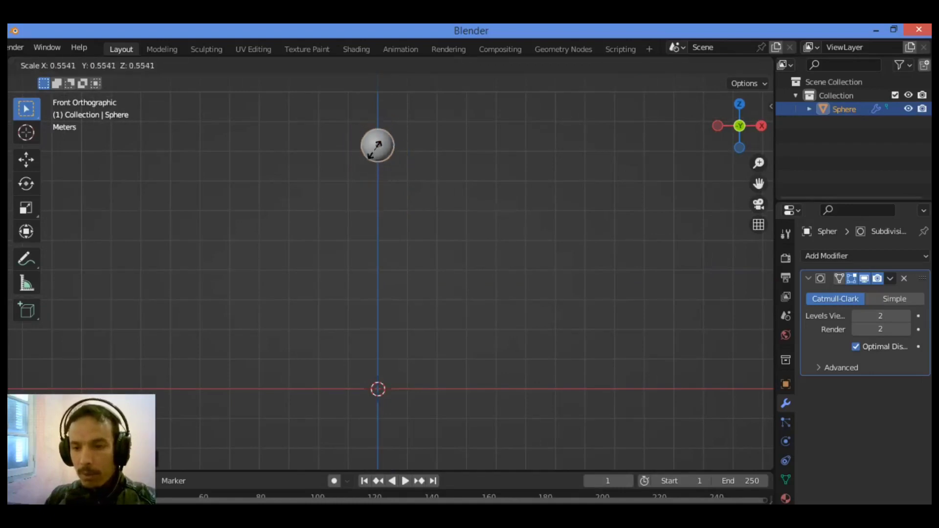
click(373, 154)
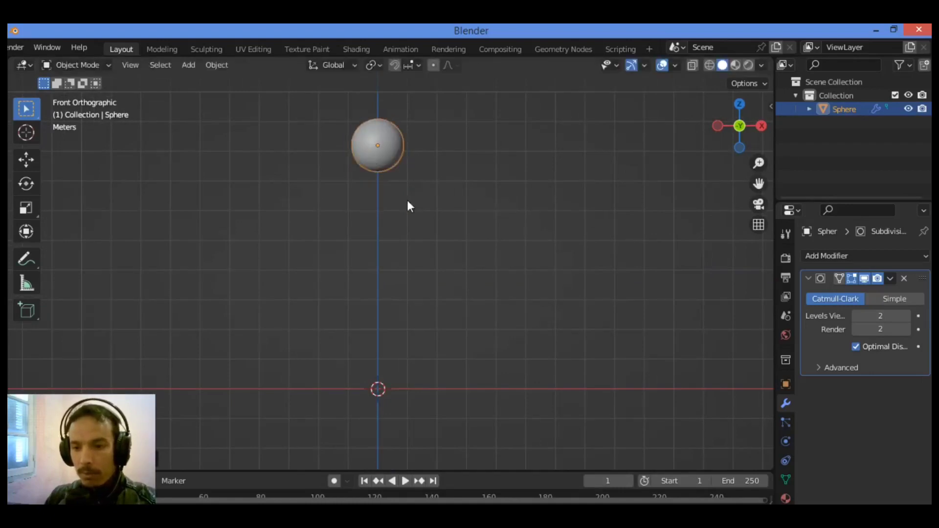
click(289, 310)
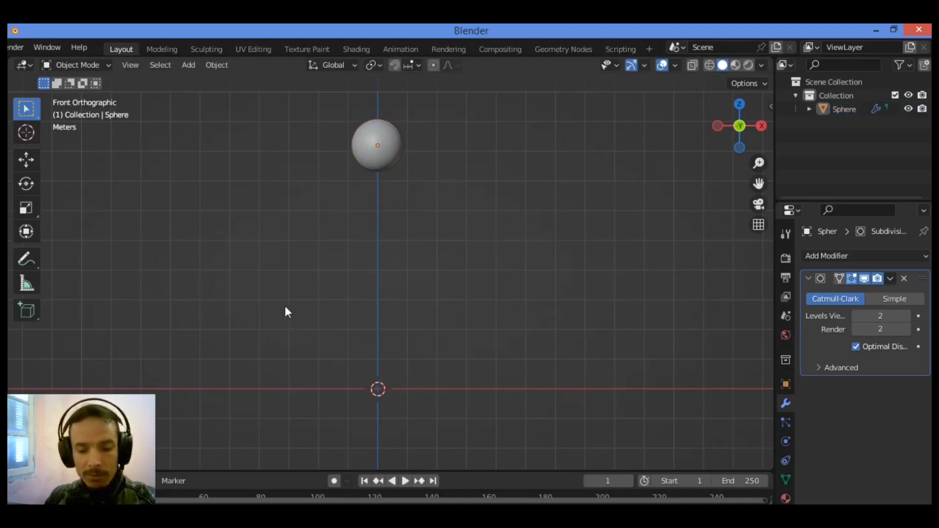
Step: Add a plane at the origin and scale it up into a broad floor under the sphere
key(shift+a)
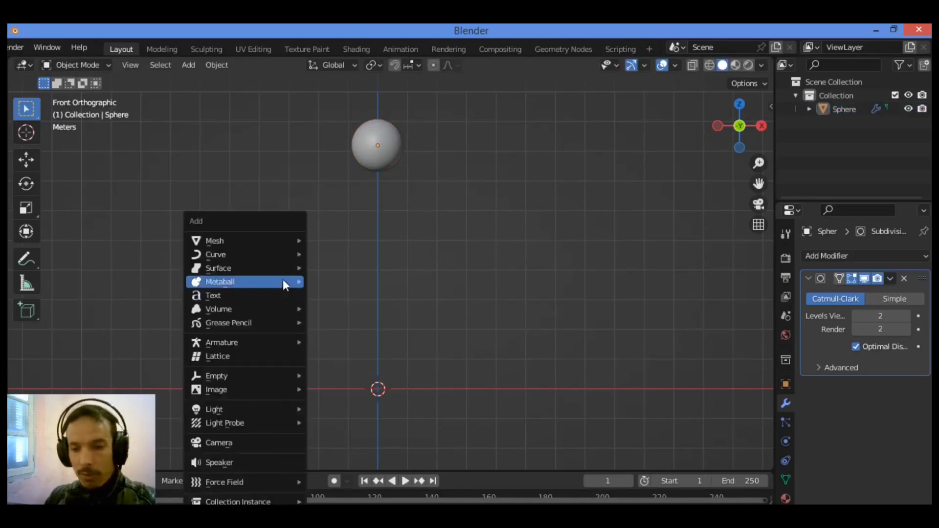
mouse_move(274, 241)
click(381, 240)
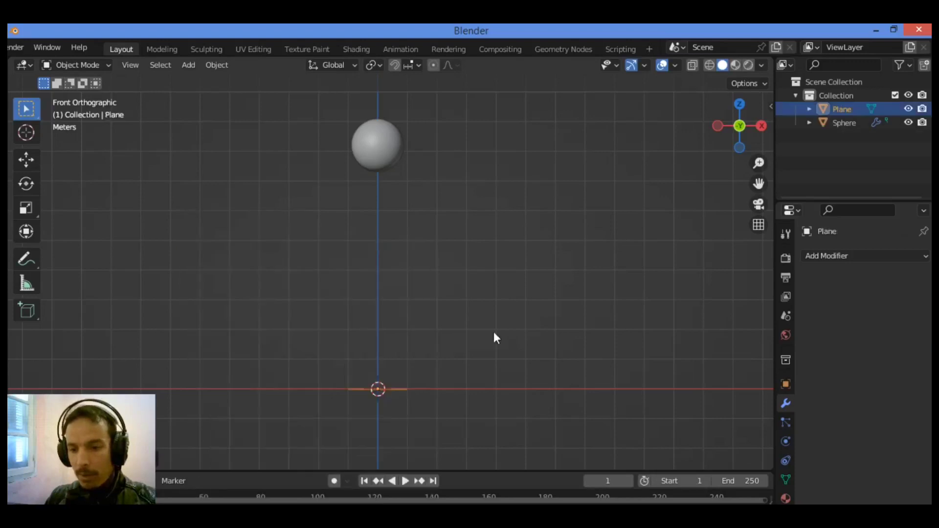
key(s)
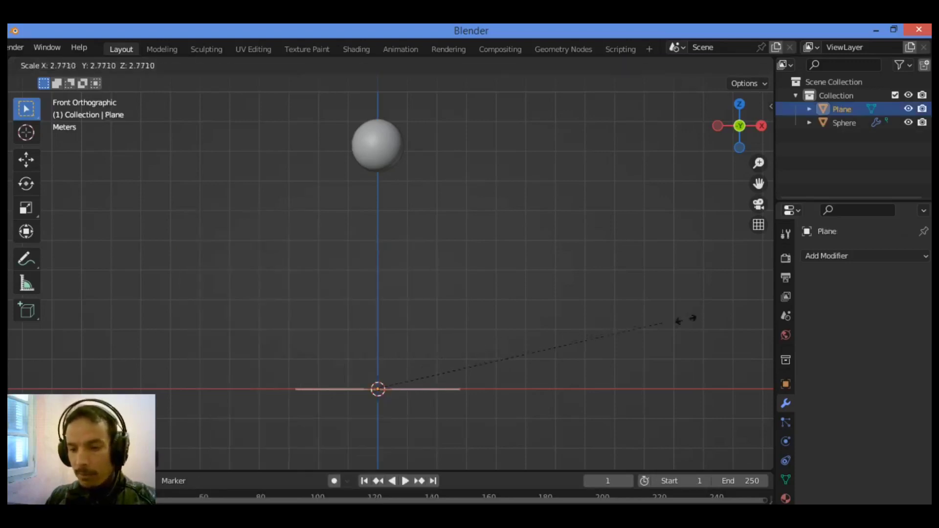
click(145, 292)
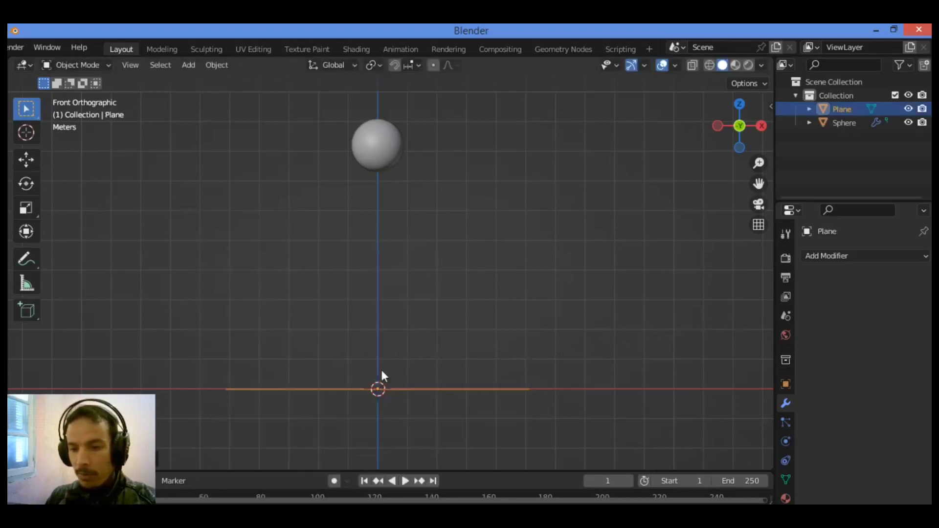
drag(739, 127, 740, 152)
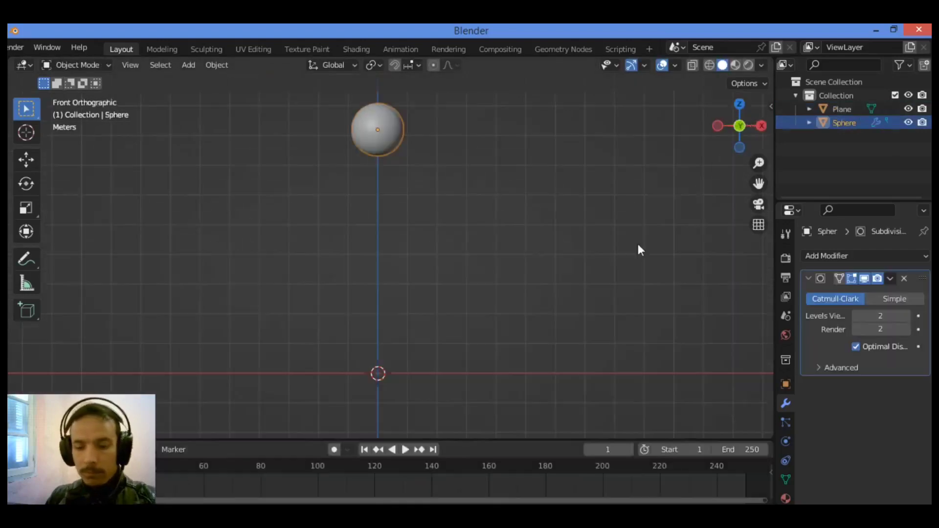
Step: Apply the Subdivision Surface modifier permanently to the sphere and reselect it
click(890, 278)
click(865, 292)
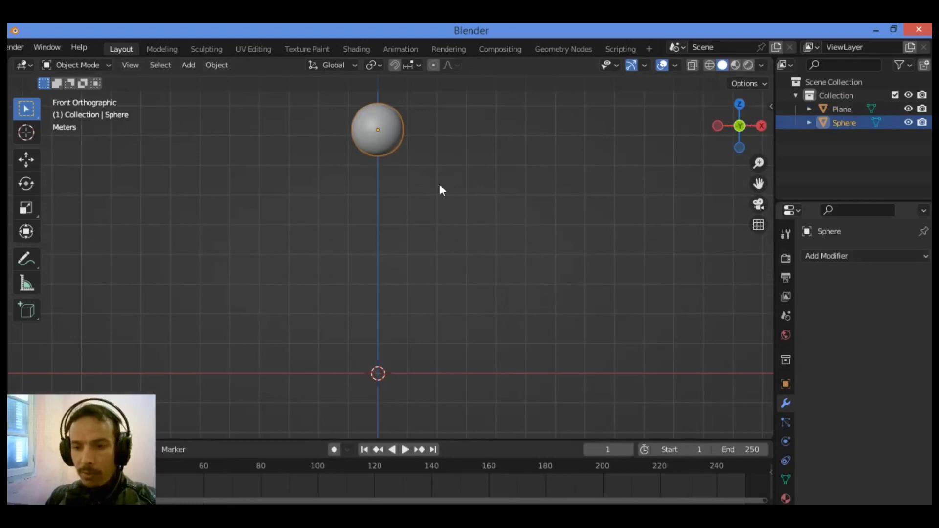
click(451, 207)
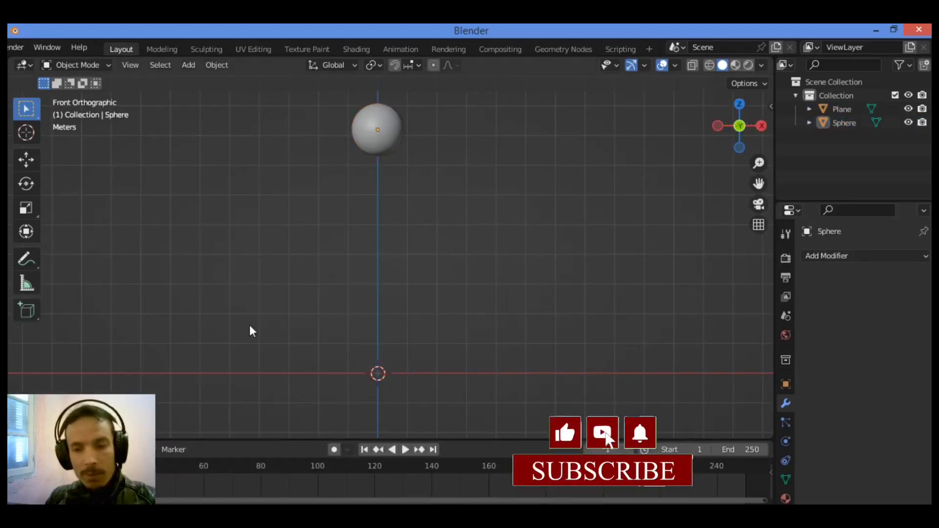
click(385, 132)
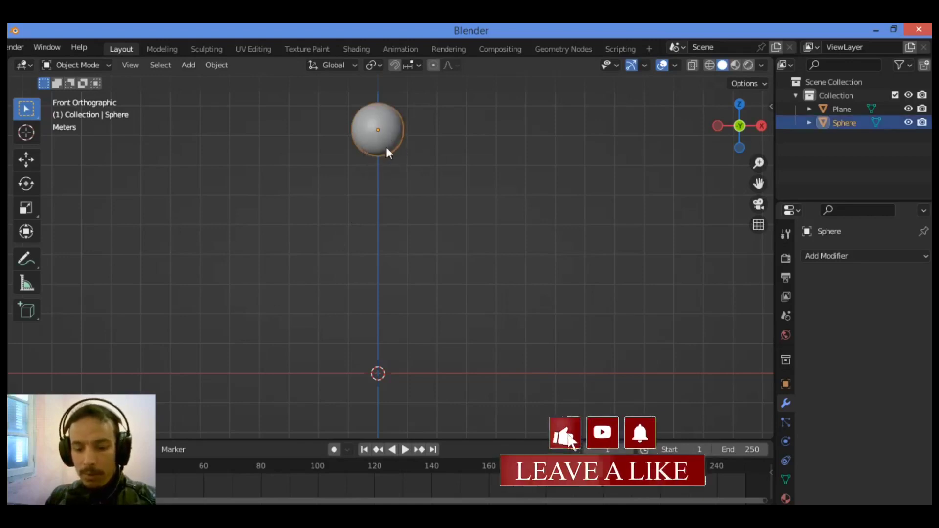
Step: Keyframe the sphere's rotation and raised location at frame 1, then play the animation
key(i)
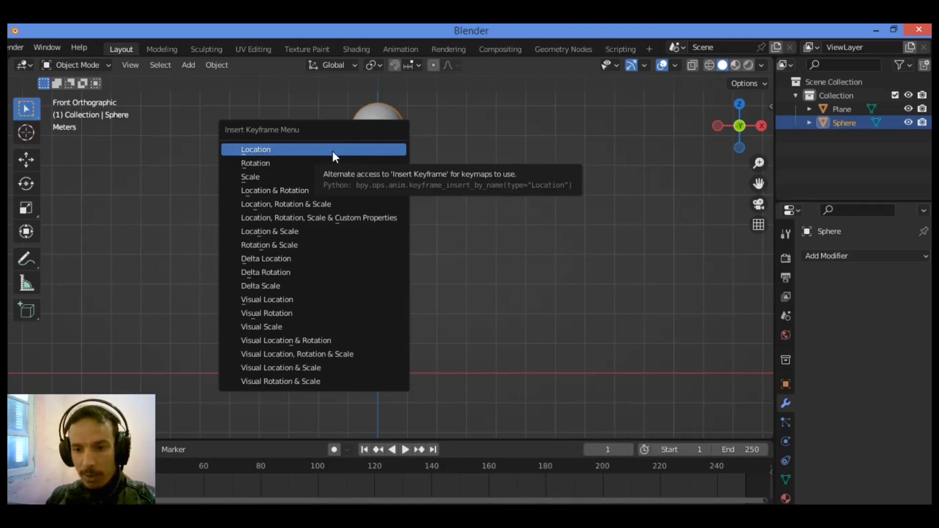
click(301, 163)
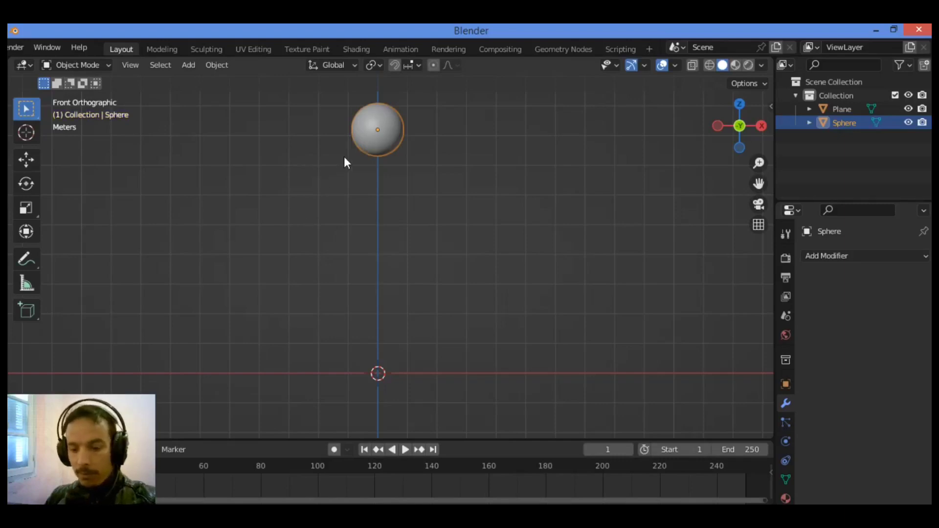
key(i)
click(286, 144)
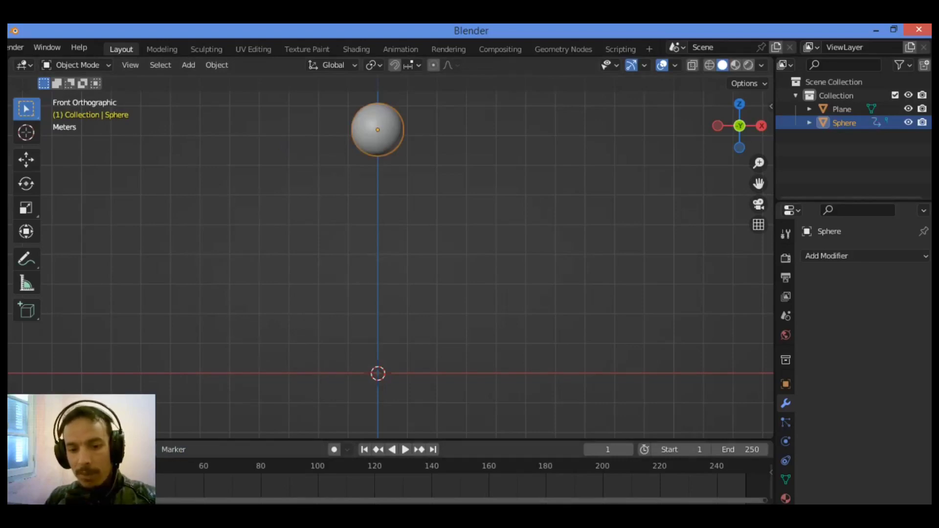
key(space)
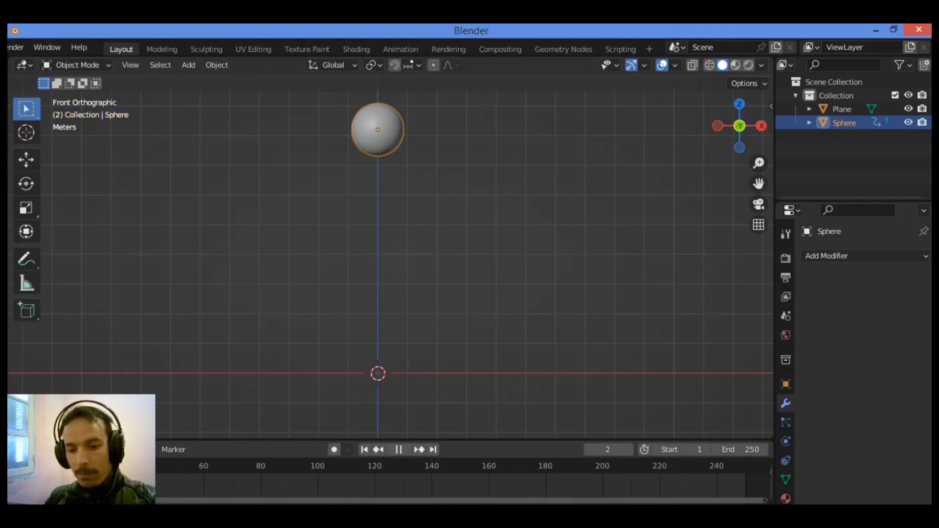
Step: At frame 100, lower the sphere along Z onto the ground plane
click(211, 467)
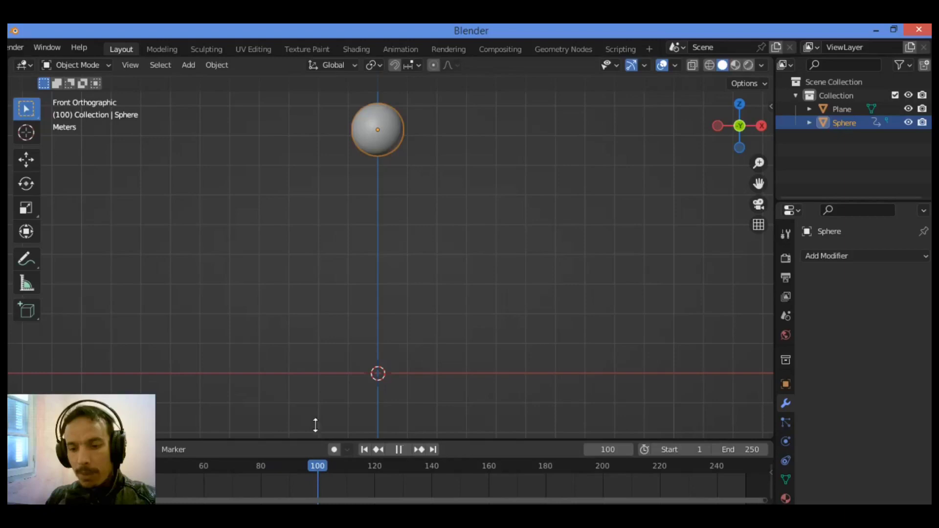
key(space)
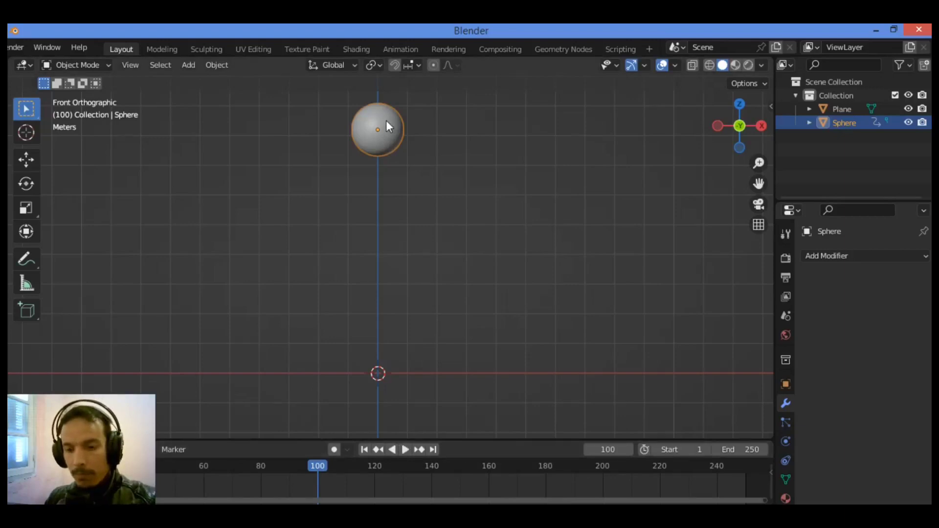
key(g)
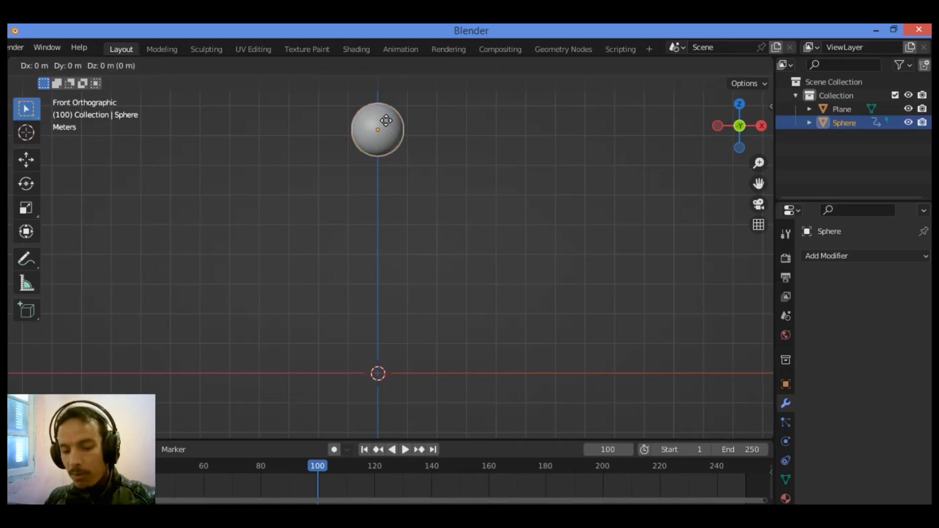
key(z)
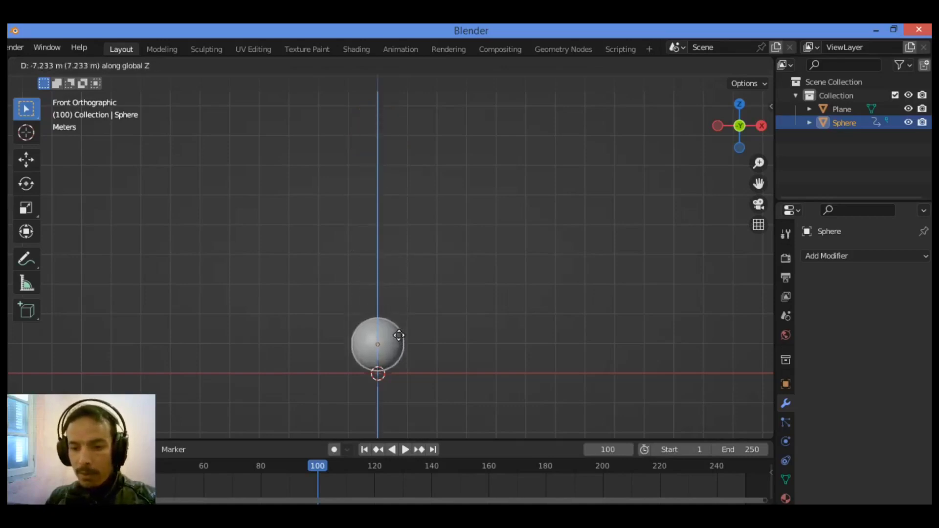
click(399, 337)
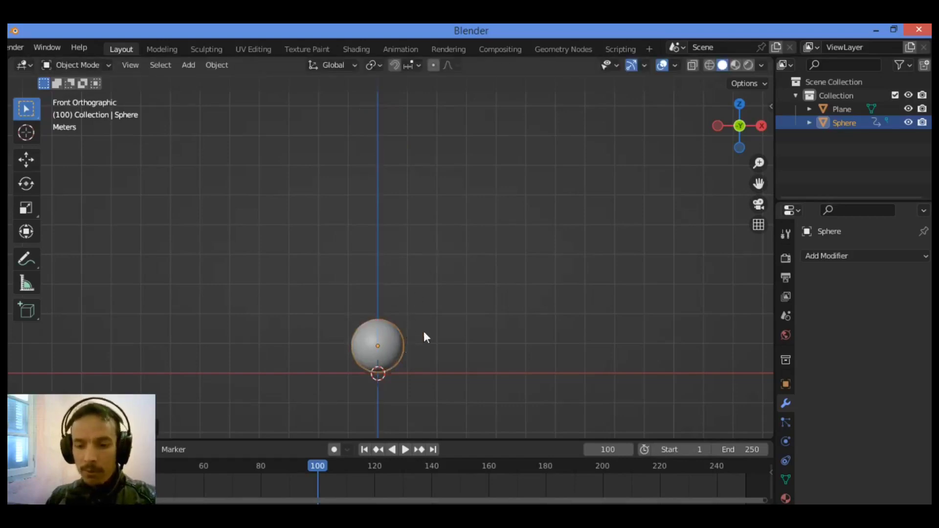
drag(716, 117, 732, 152)
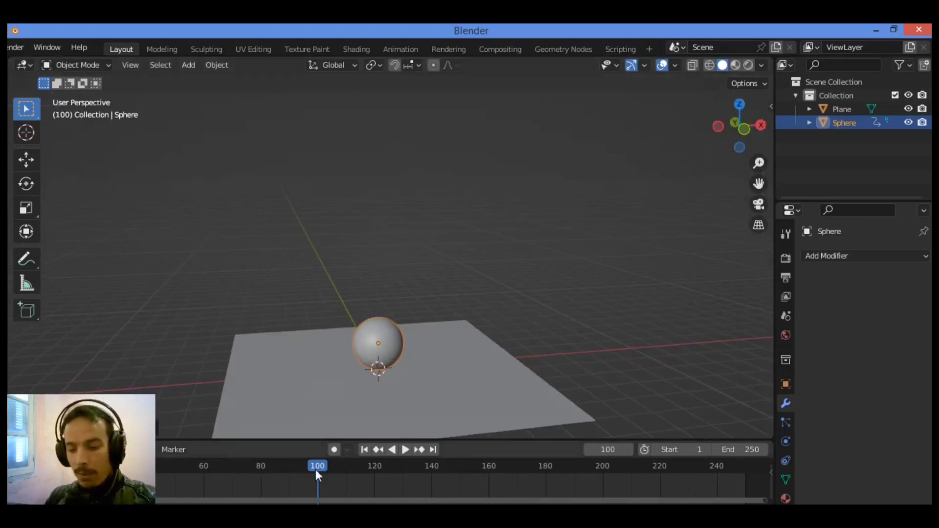
Step: Insert a location keyframe for the lowered sphere at frame 100 and play the drop
key(i)
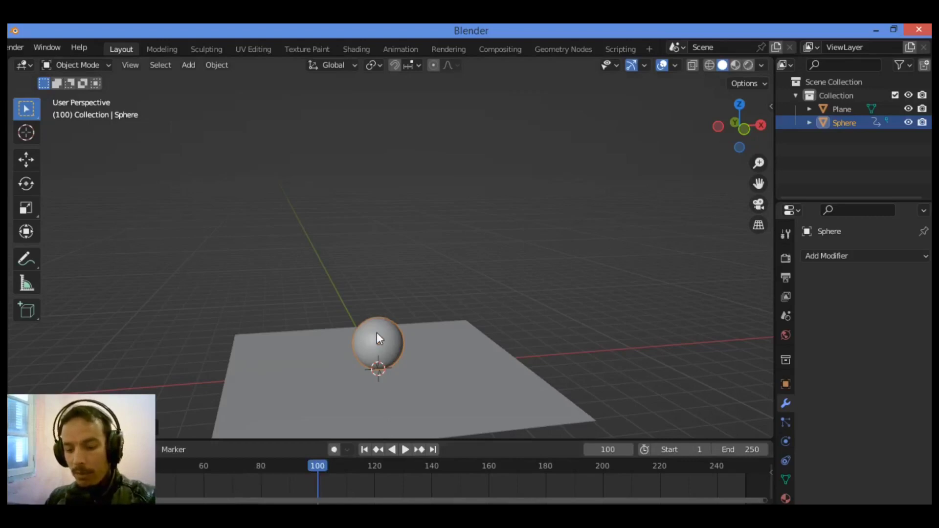
key(i)
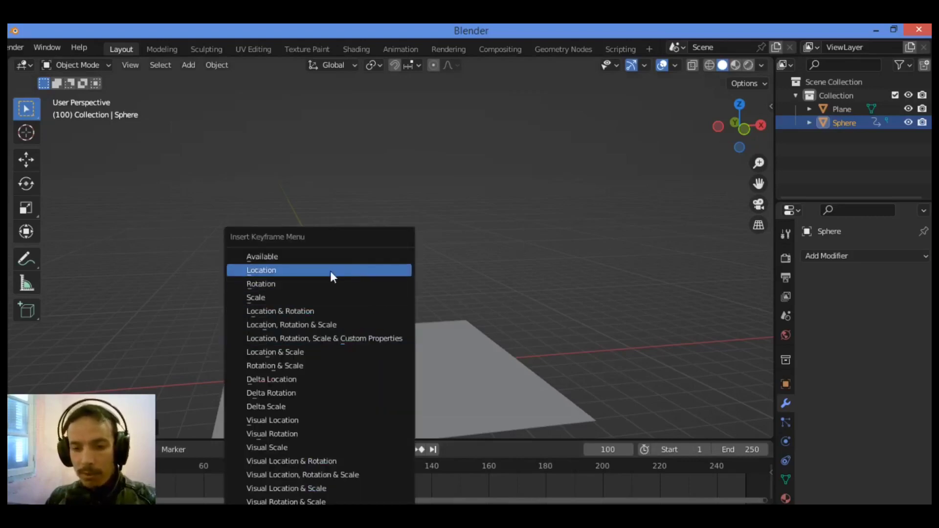
click(300, 270)
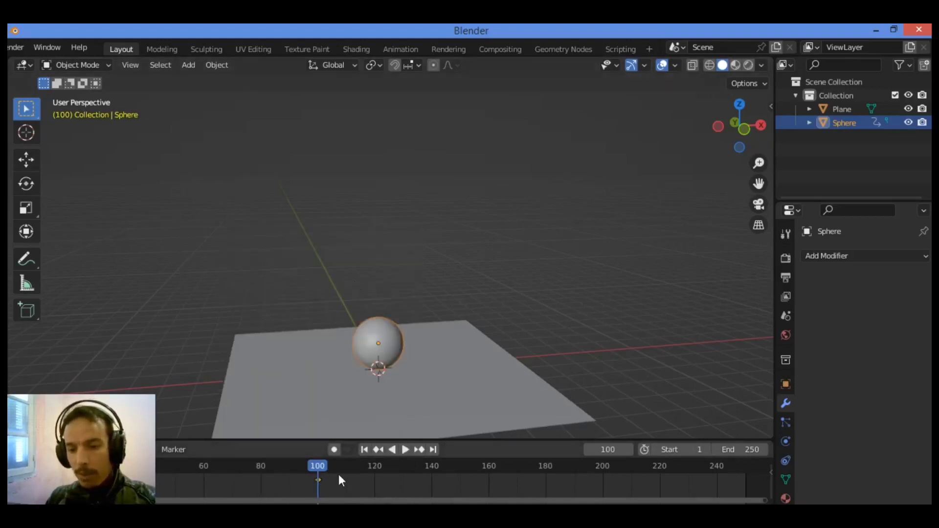
key(space)
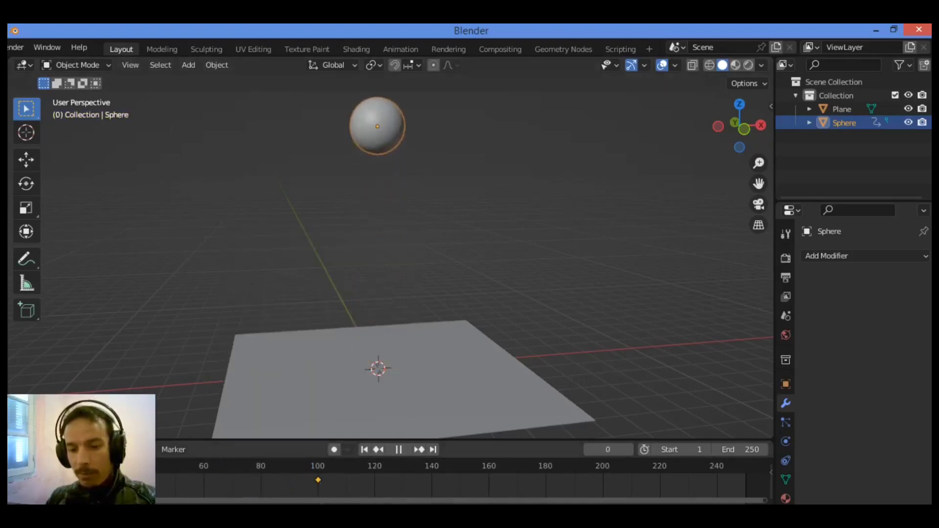
Step: Change the timeline End frame from 250 to 120 and return to front view
key(Escape)
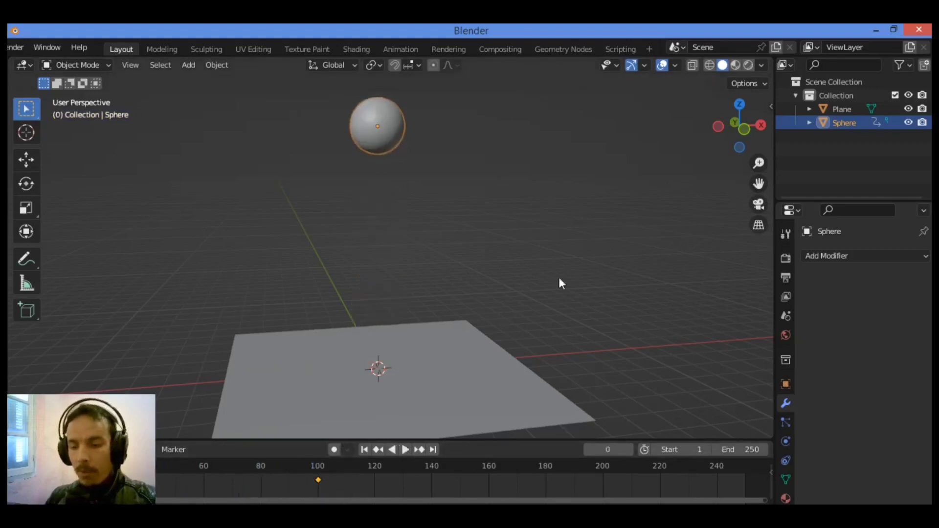
click(750, 450)
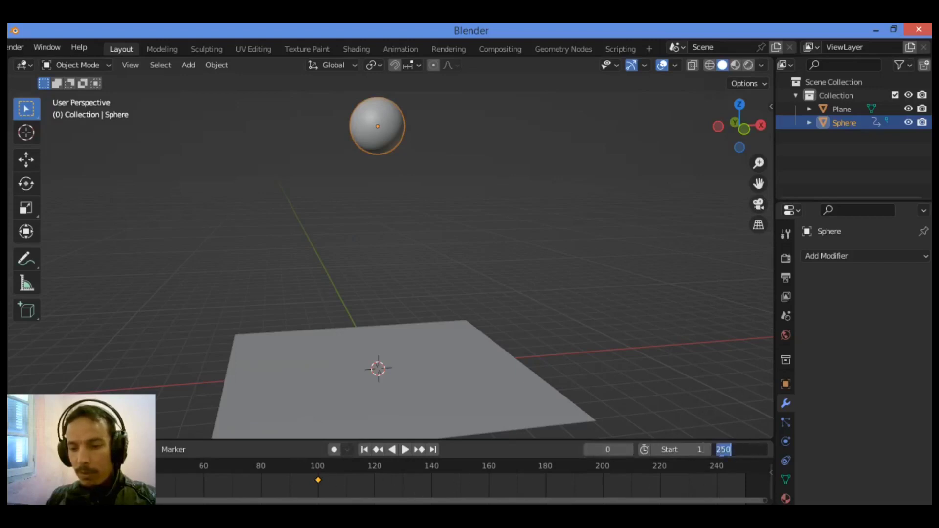
text(1)
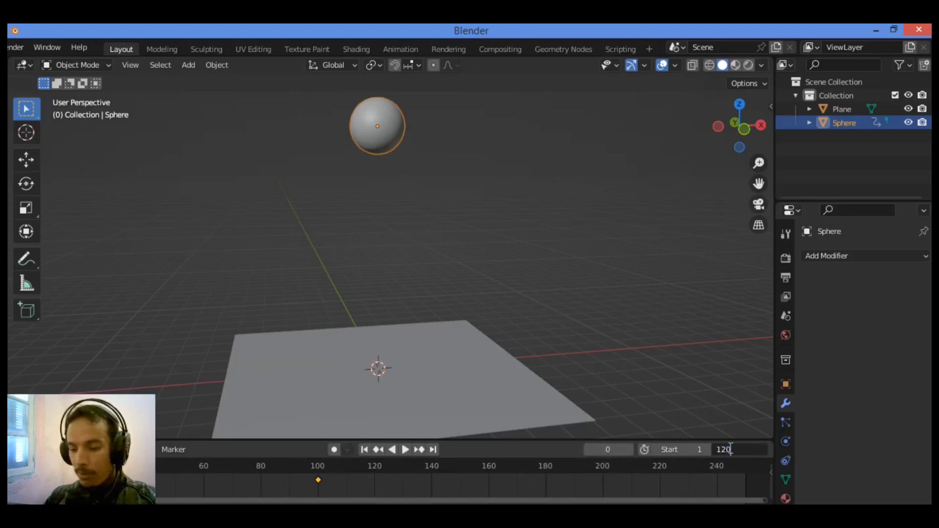
key(Return)
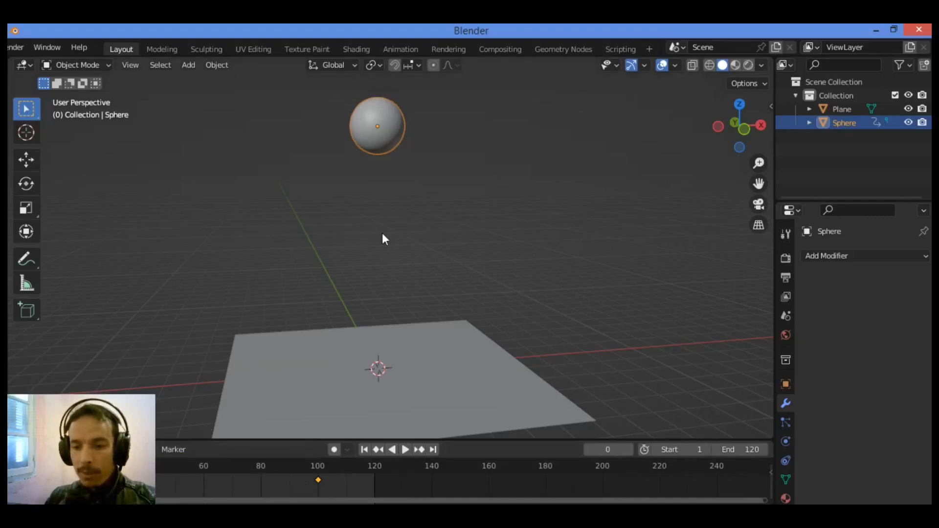
key(KP_1)
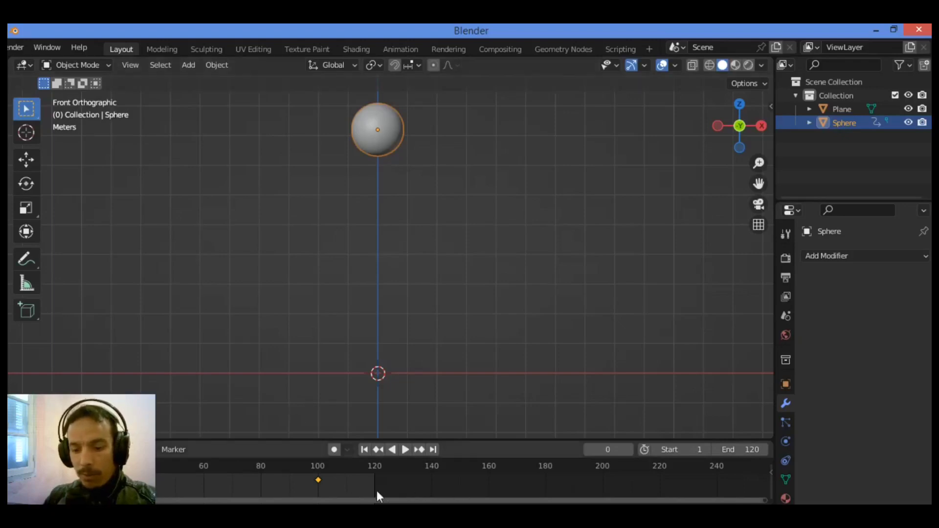
Step: Set the sphere's keyframe interpolation to Bounce and play the bouncing animation
key(t)
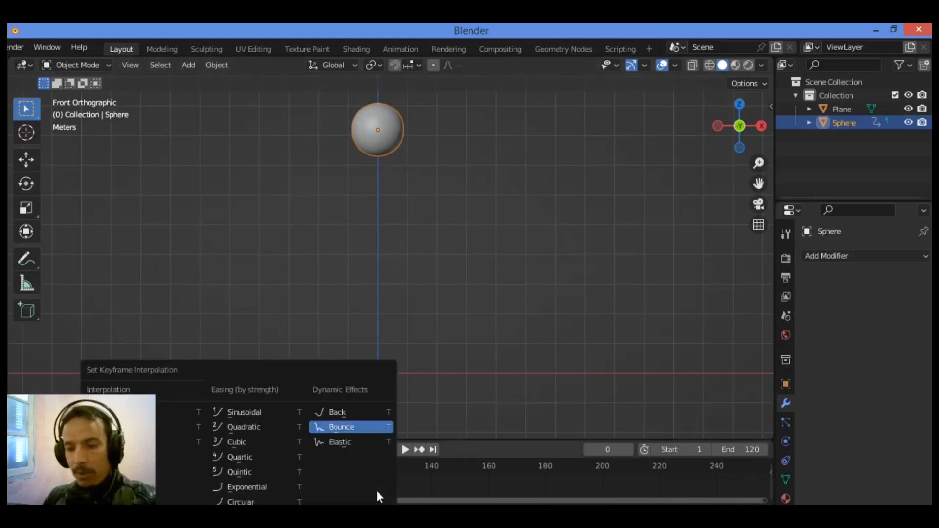
click(345, 427)
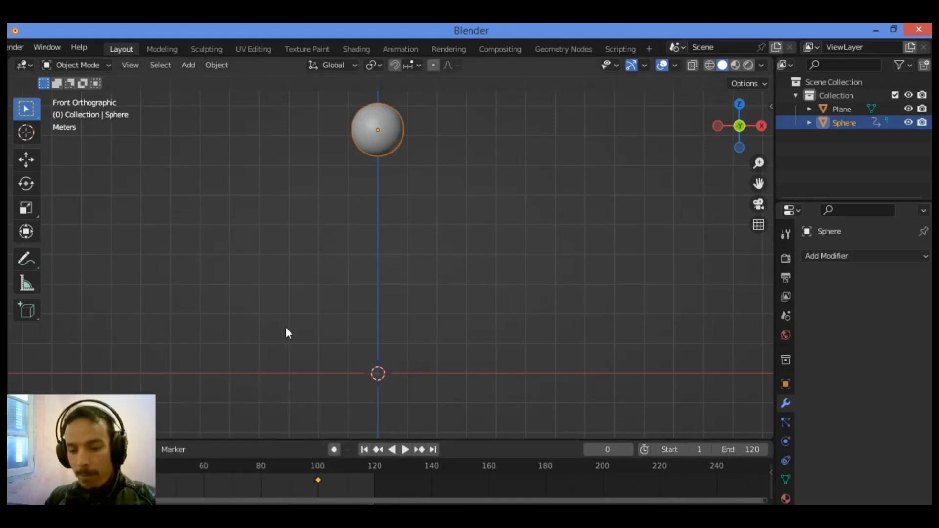
key(space)
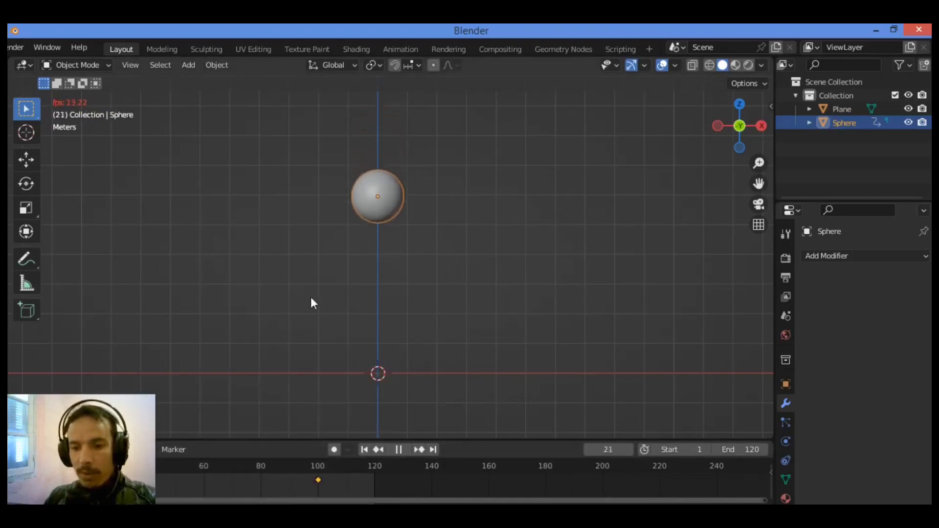